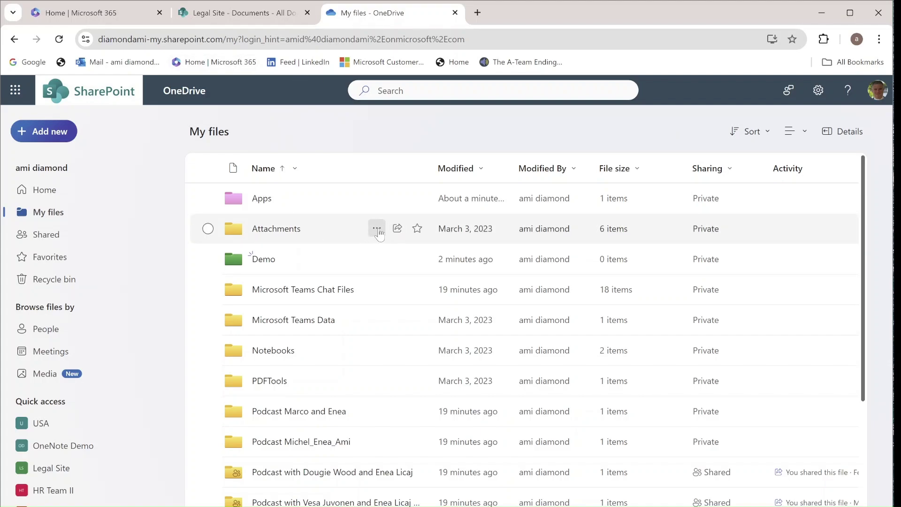
Step: Give the Attachments folder a dark blue color from its row's actions menu
left_click(377, 229)
mouse_move(431, 432)
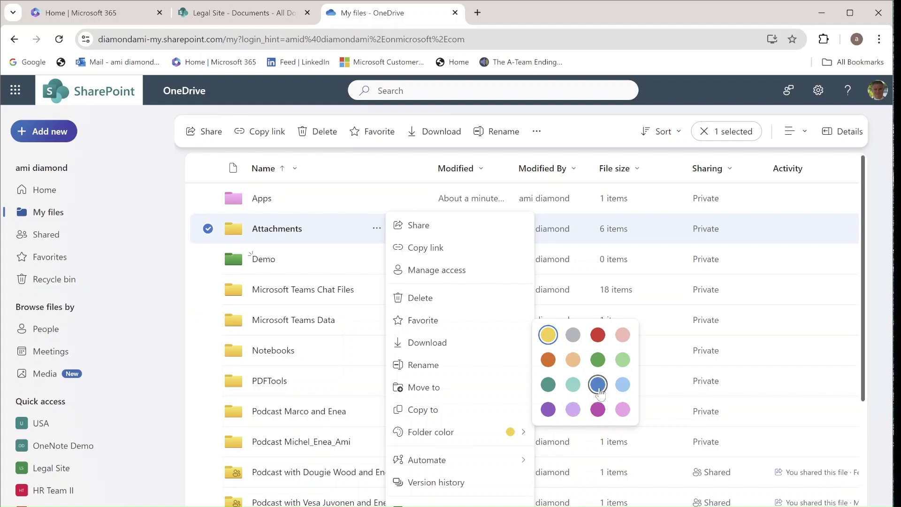
left_click(597, 385)
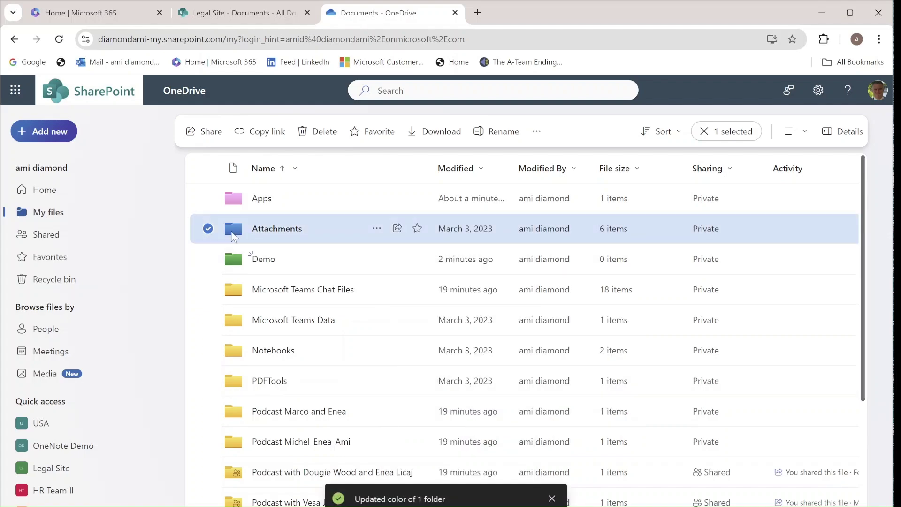
Step: Add a new folder named demo2 with the purple color in My files
left_click(54, 131)
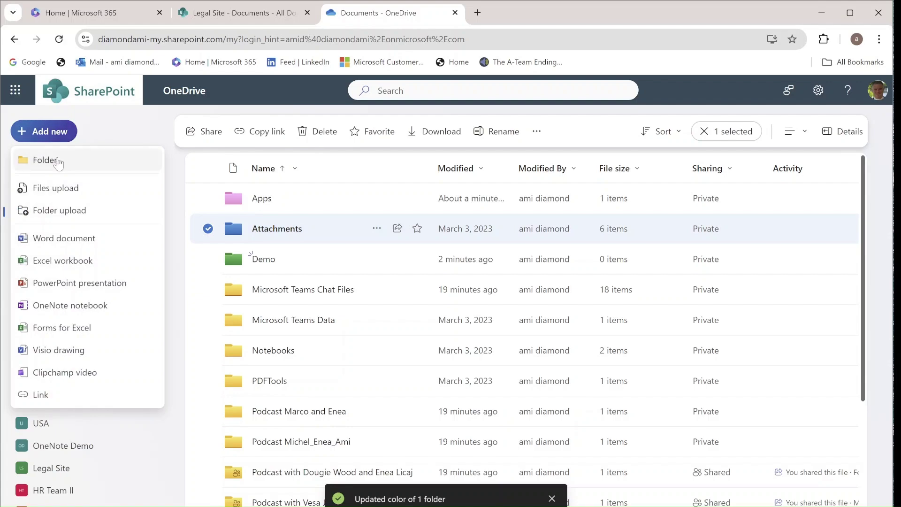
left_click(46, 160)
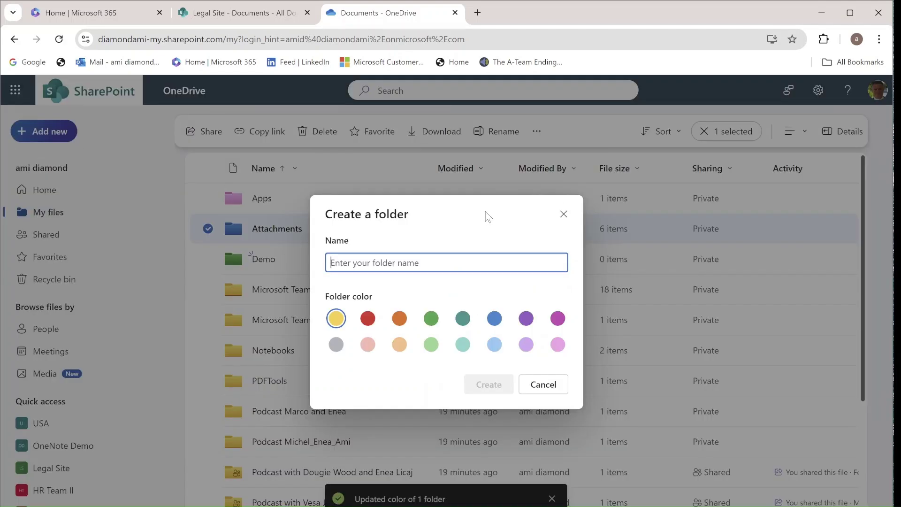
type("dem")
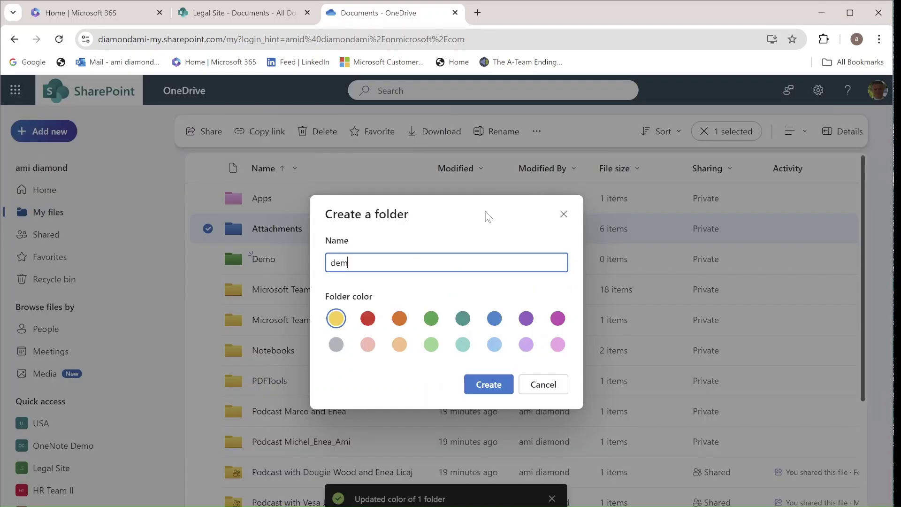
type("o2")
left_click(526, 318)
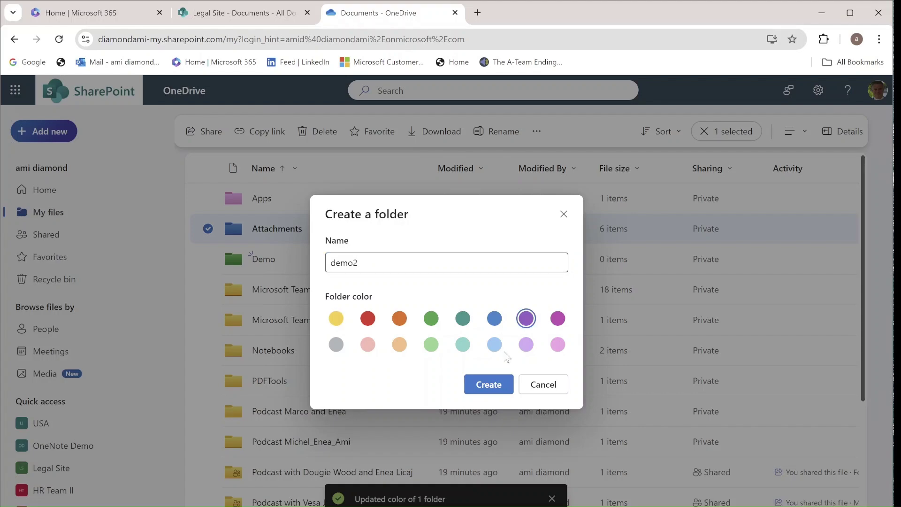
left_click(489, 384)
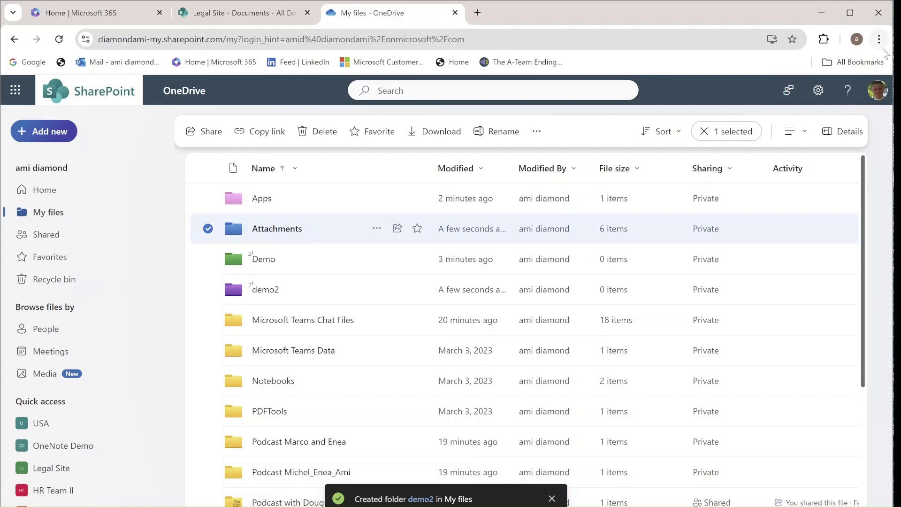
Step: Tile the browser on the left half and File Explorer's synced OneDrive folder on the right
left_click(850, 13)
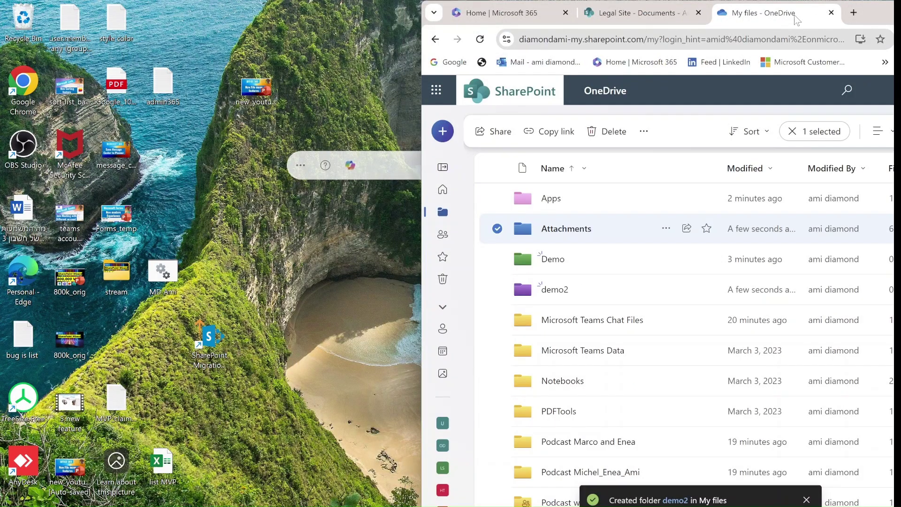
left_click_drag(876, 18, 446, 12)
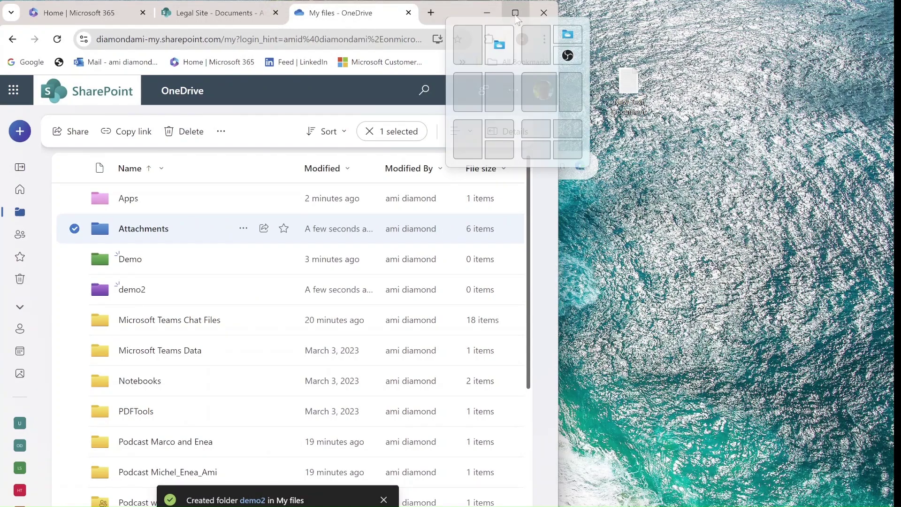
left_click(476, 46)
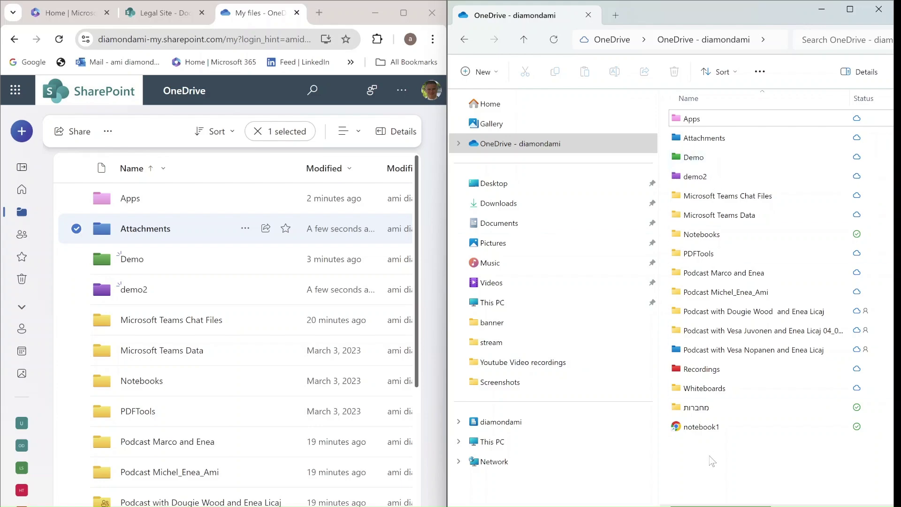
scroll(410, 389, "down", 5)
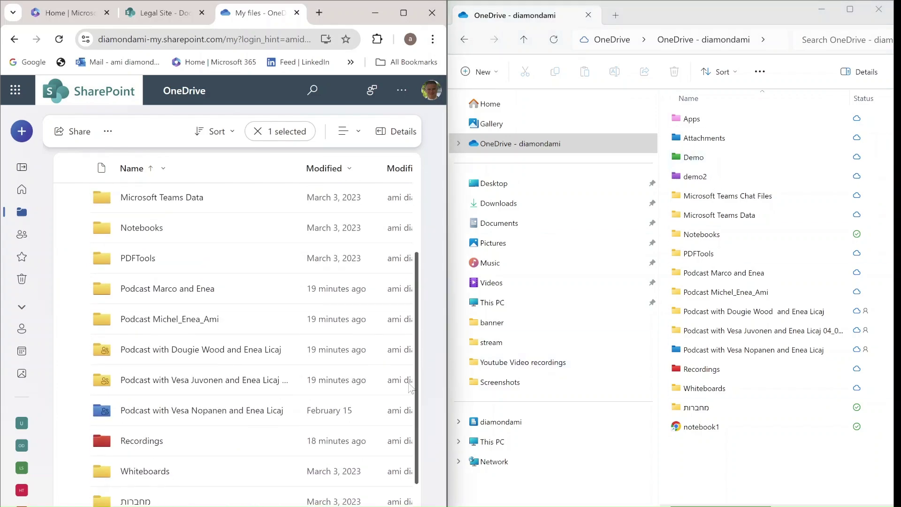
scroll(409, 389, "down", 1)
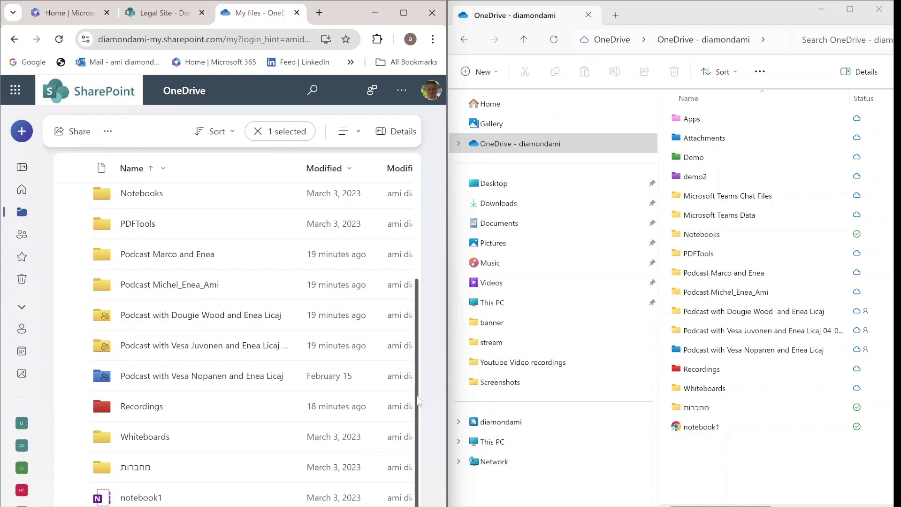
left_click_drag(420, 436, 412, 359)
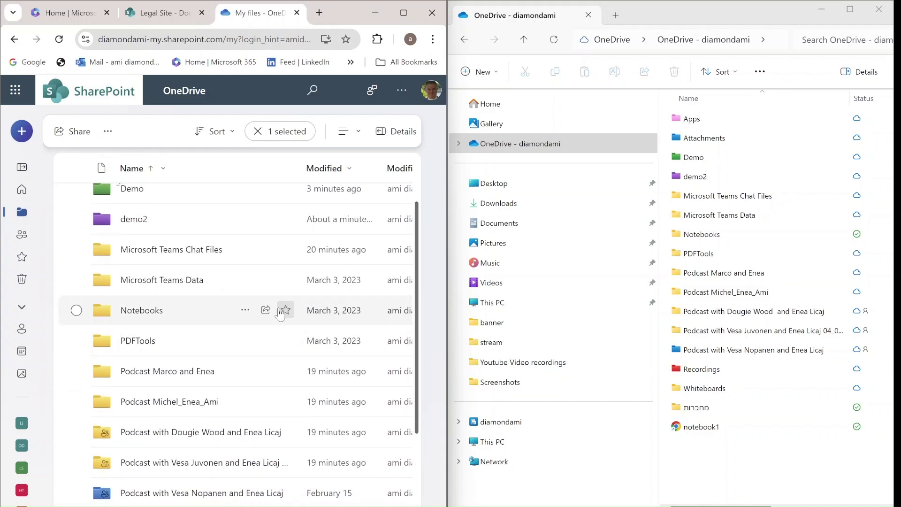
Step: Color Notebooks orange, then dismiss the profile card and clear the row selection
left_click(247, 310)
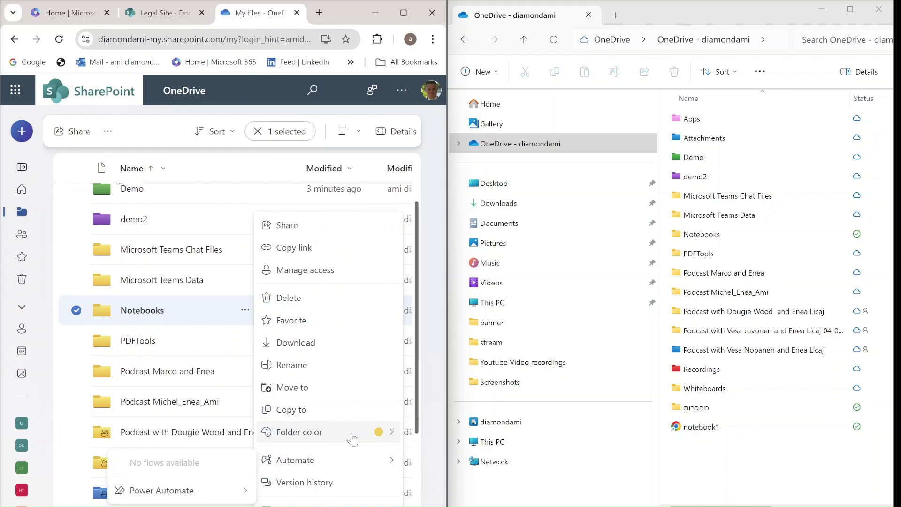
mouse_move(299, 431)
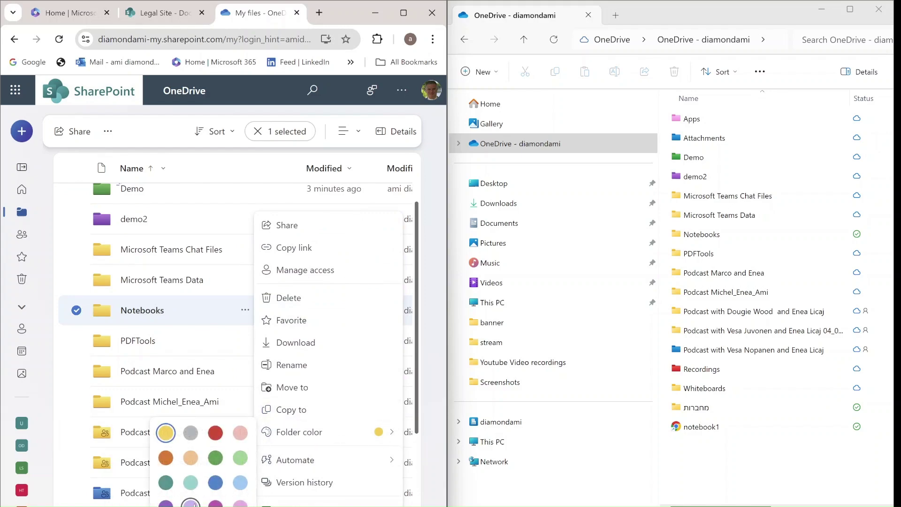
left_click(166, 458)
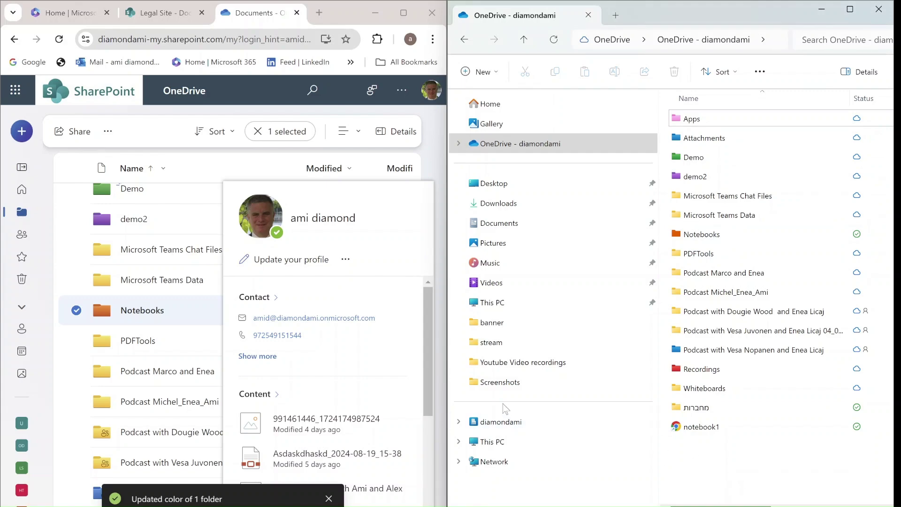
left_click(315, 149)
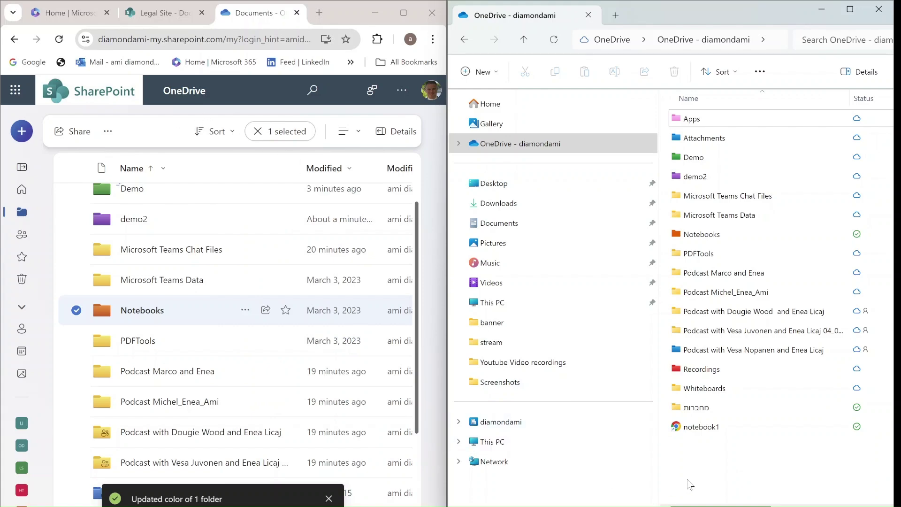
left_click(76, 310)
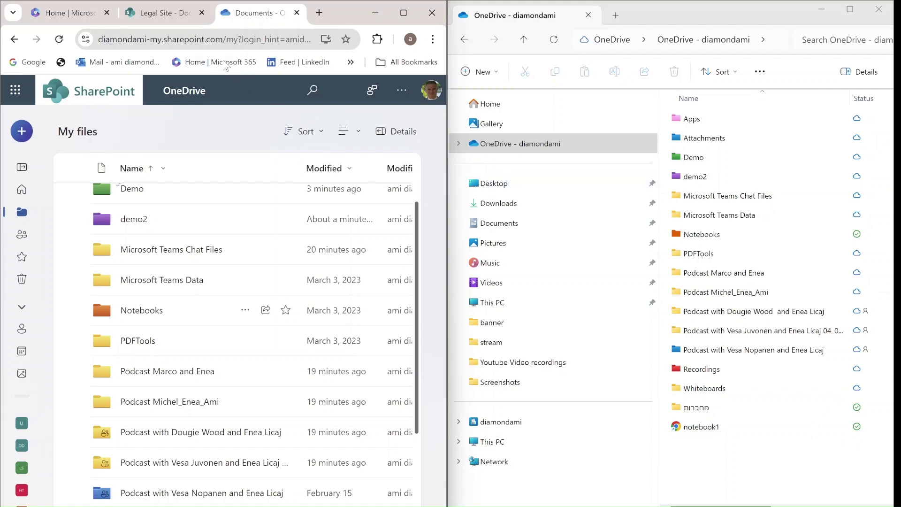
Step: Show the Legal Site library tab beside File Explorer's synced Legal Site - Documents folder
left_click(156, 13)
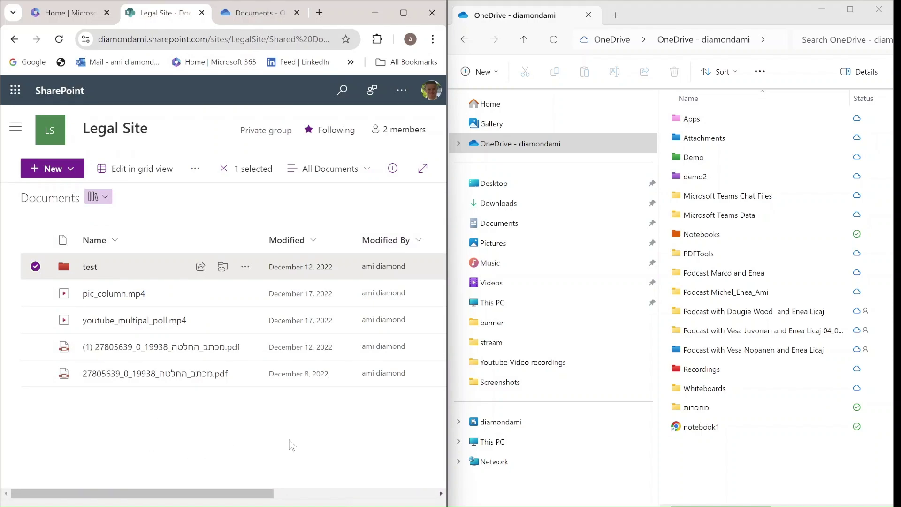
left_click(459, 422)
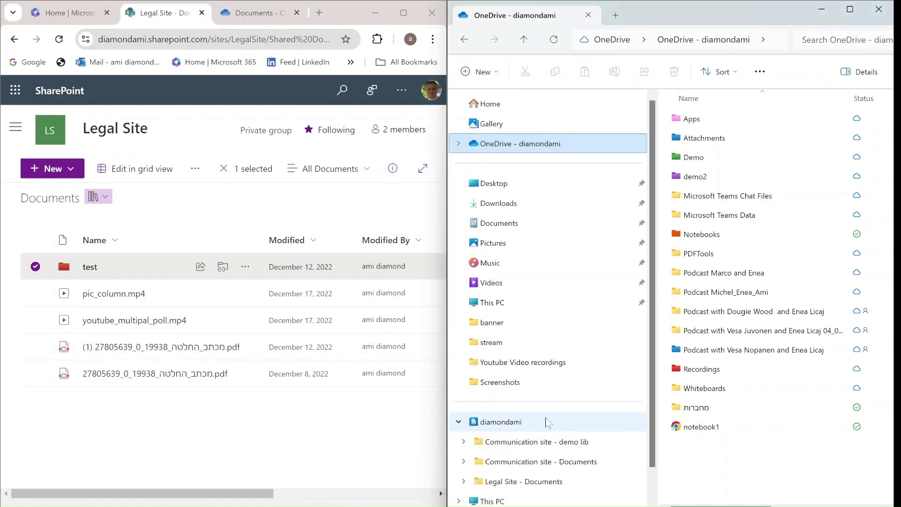
scroll(648, 326, "down", 1)
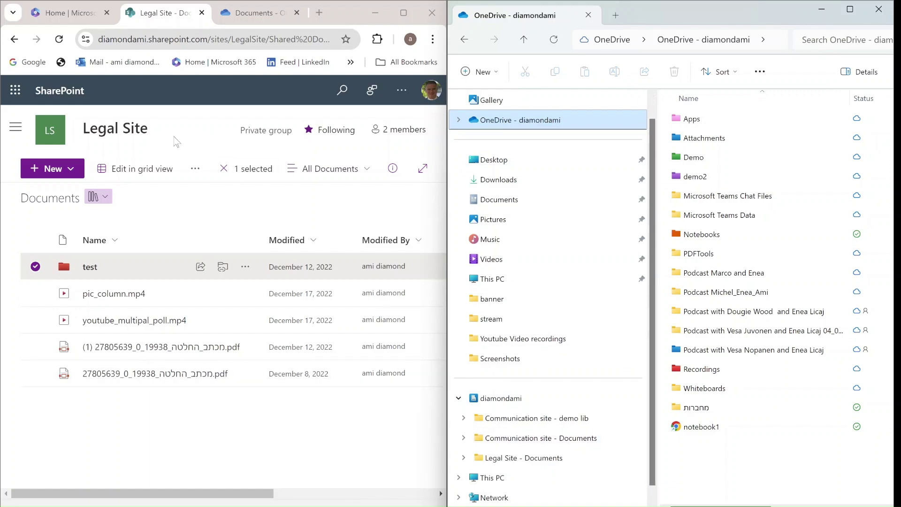
left_click(523, 458)
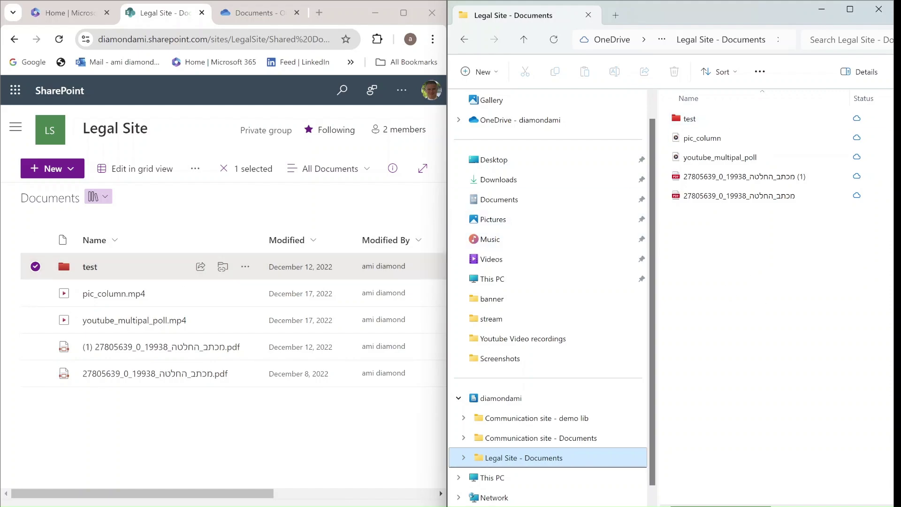
Step: Create a blue demo2 folder in Legal Site documents and open the OneDrive sync panel
left_click(52, 168)
left_click(53, 193)
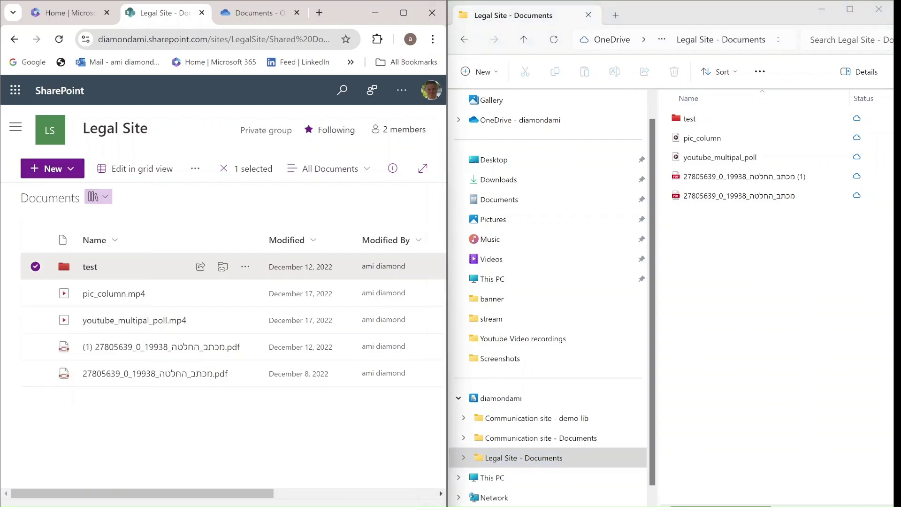
type("demo2")
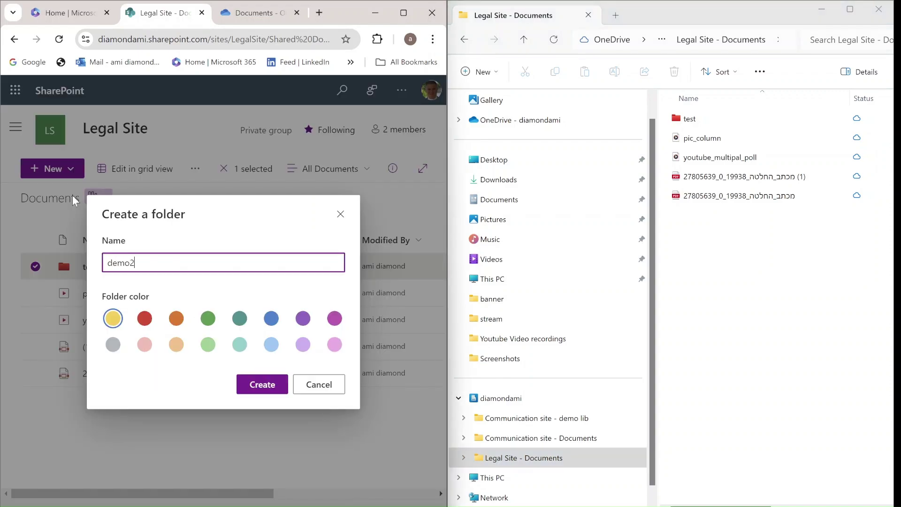
left_click(271, 318)
left_click(263, 384)
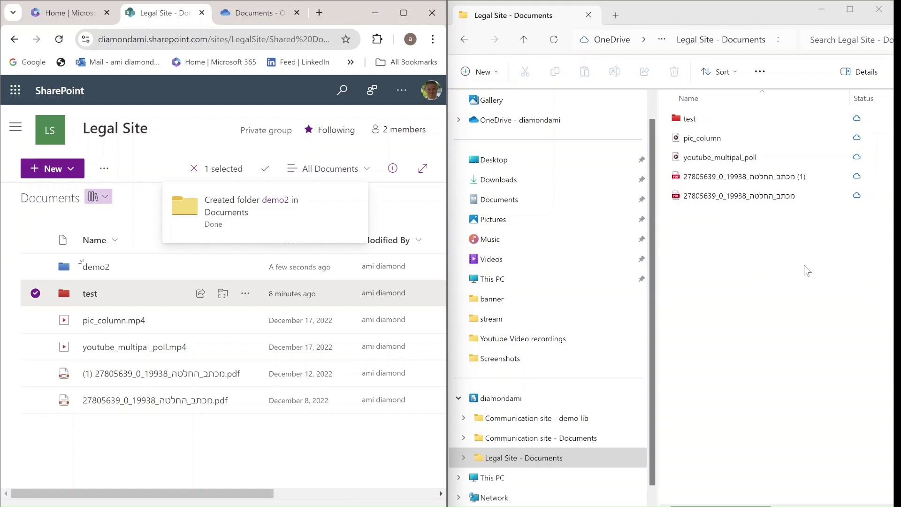
left_click(738, 436)
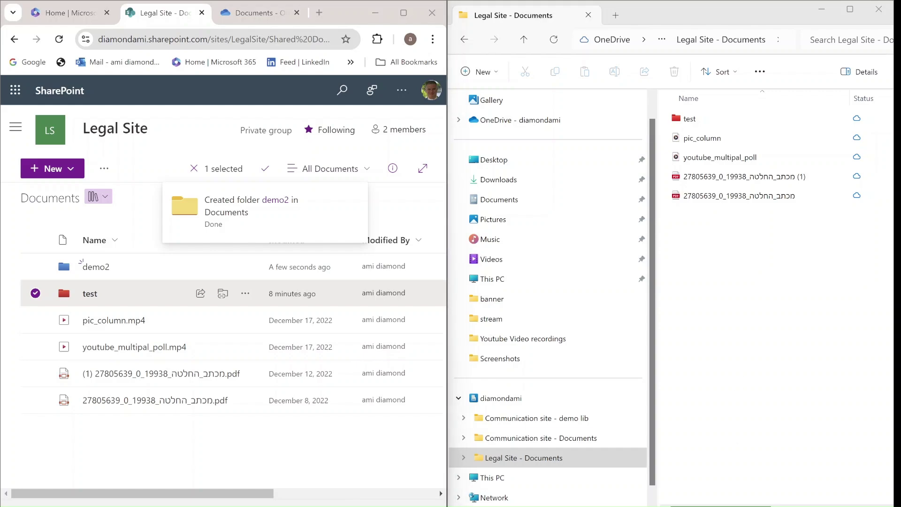
Step: Pause and then resume OneDrive syncing, close the sync panel, and deselect the test folder
left_click(788, 146)
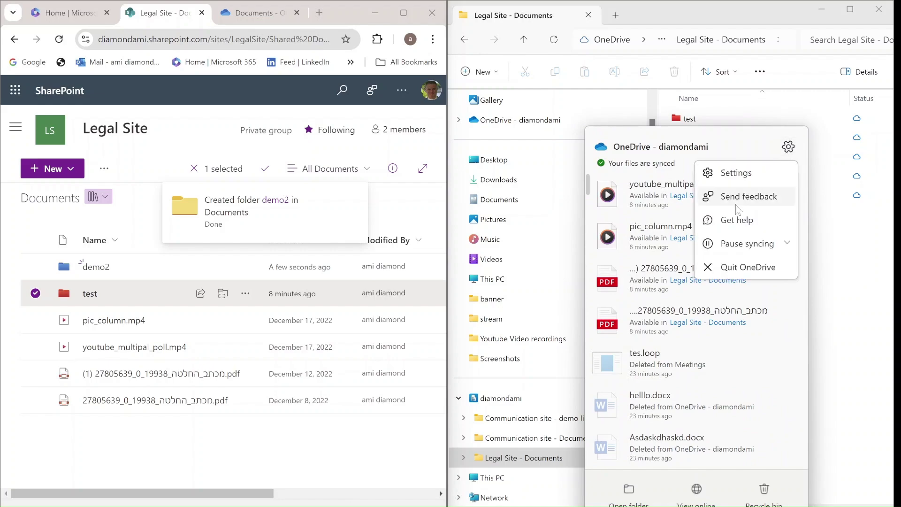
left_click(740, 244)
left_click(736, 278)
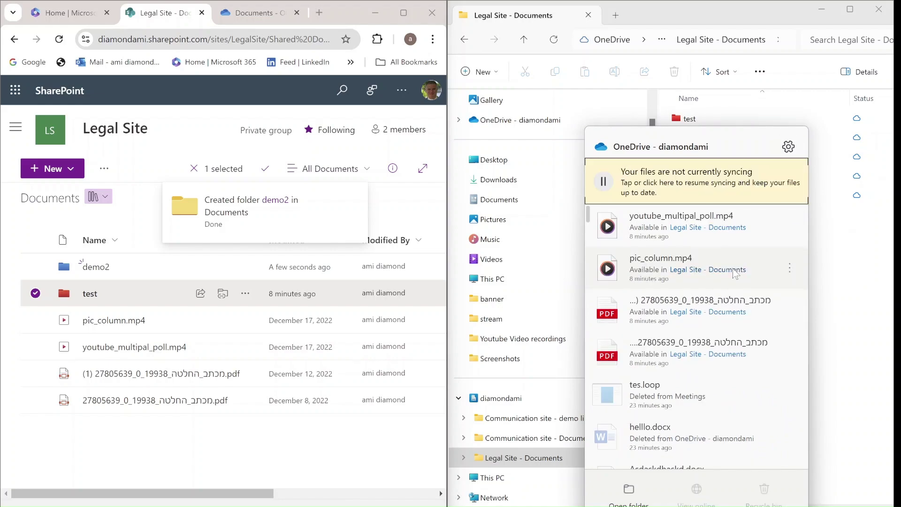
left_click(620, 187)
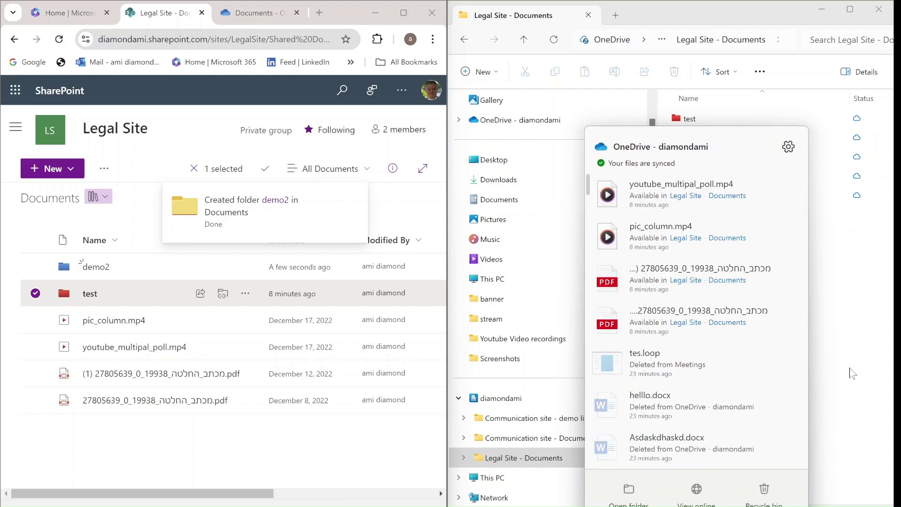
left_click(866, 327)
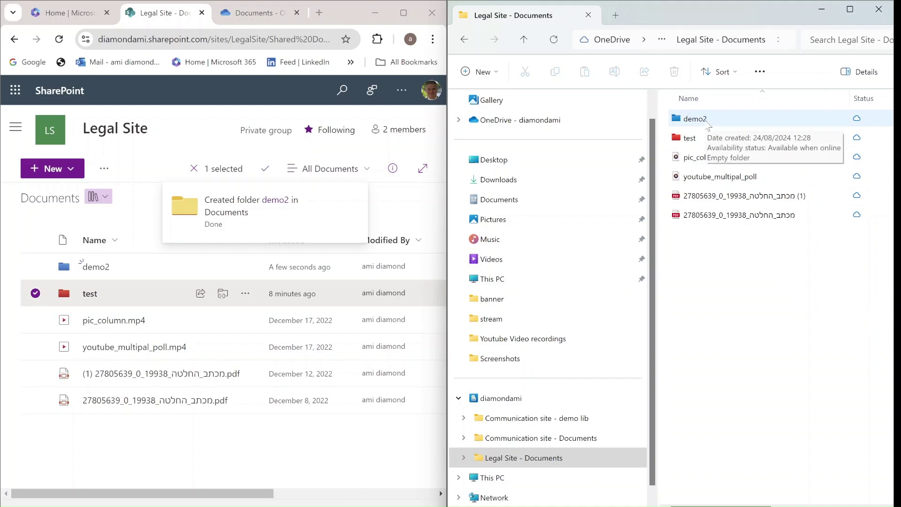
mouse_move(95, 266)
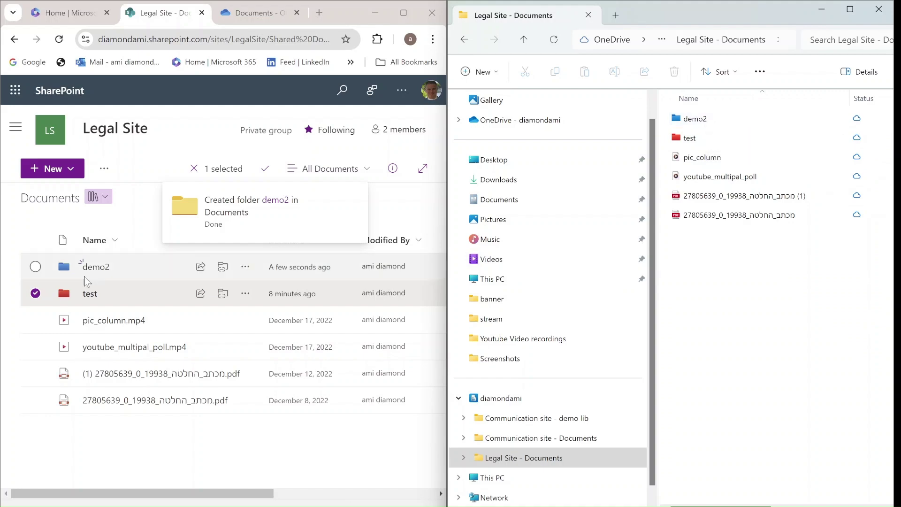
left_click(138, 212)
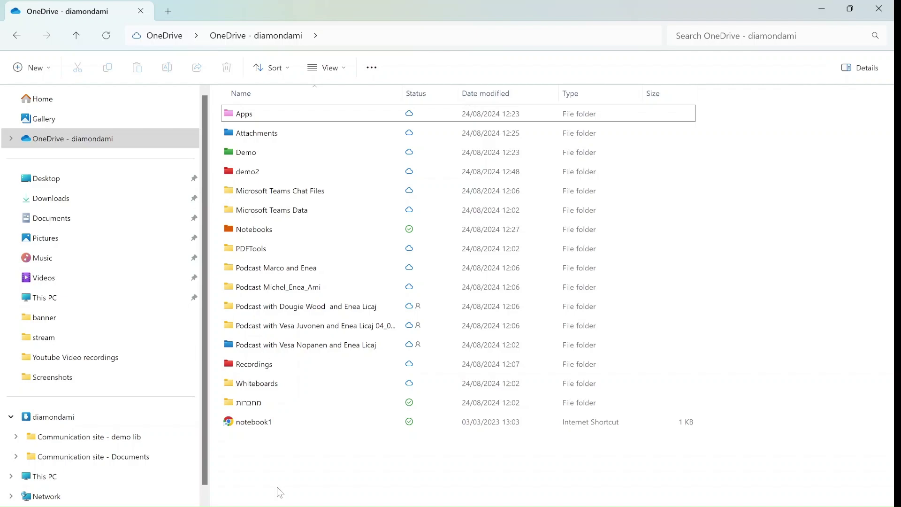
Step: Apply the green folder colour to PDFTools through Show more options > Folder colour
right_click(251, 250)
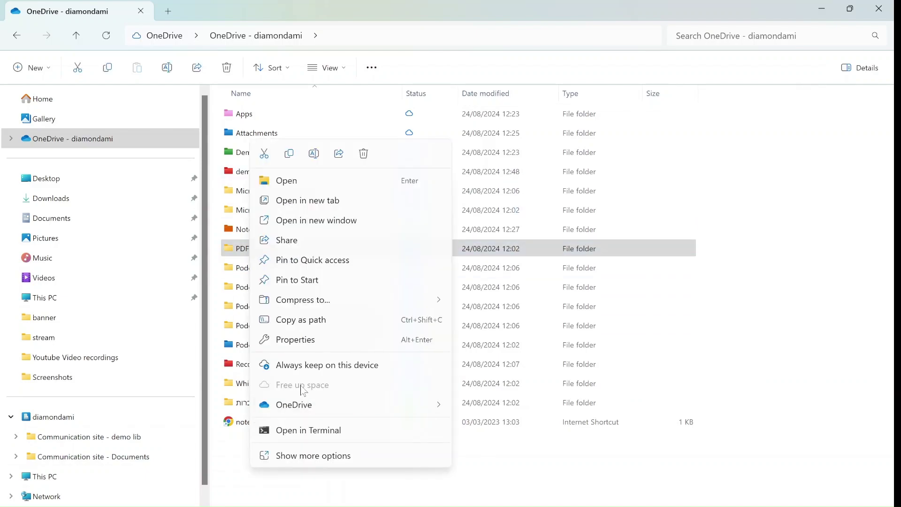
left_click(335, 458)
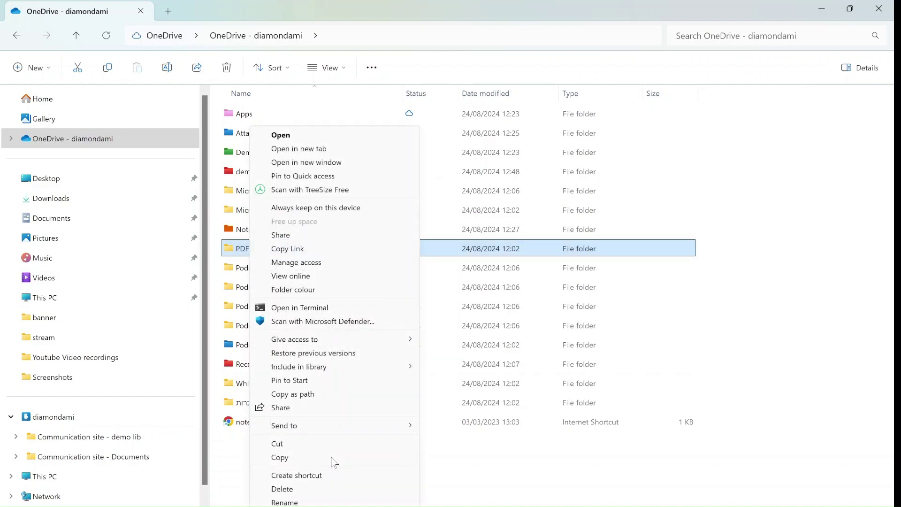
left_click(292, 289)
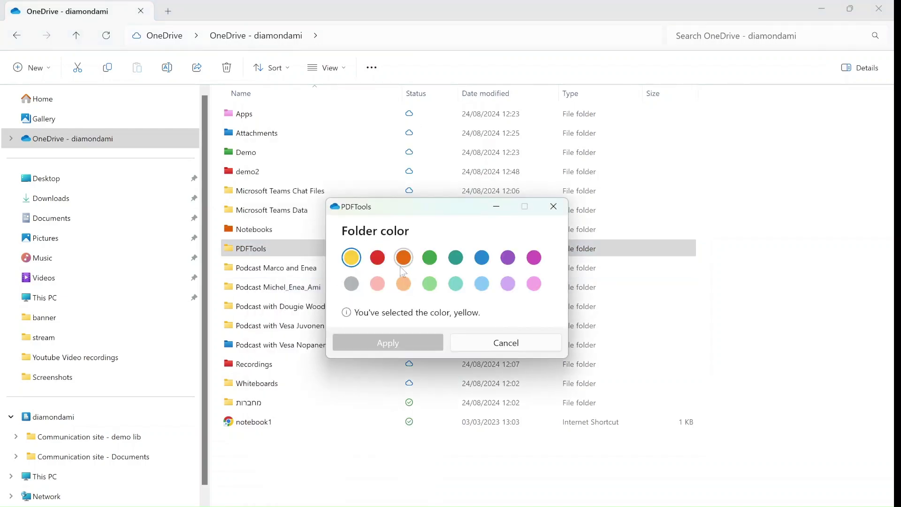
left_click(429, 259)
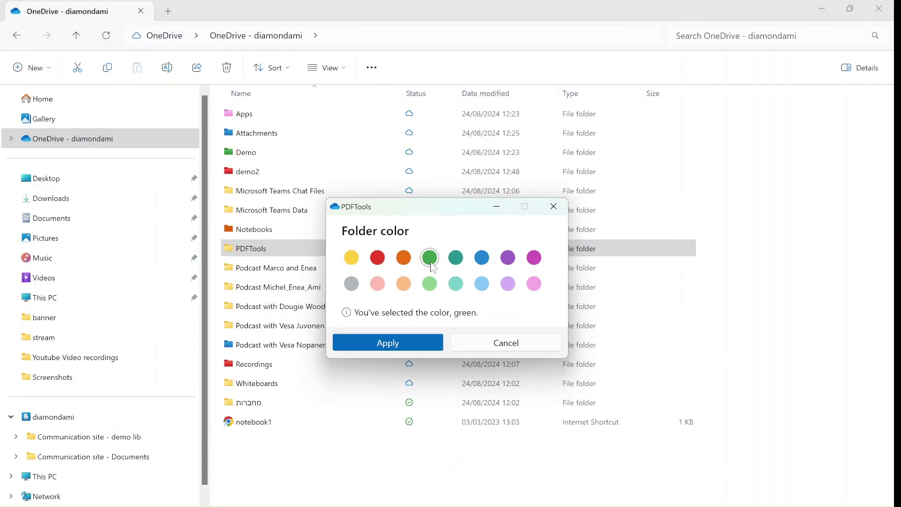
left_click(388, 343)
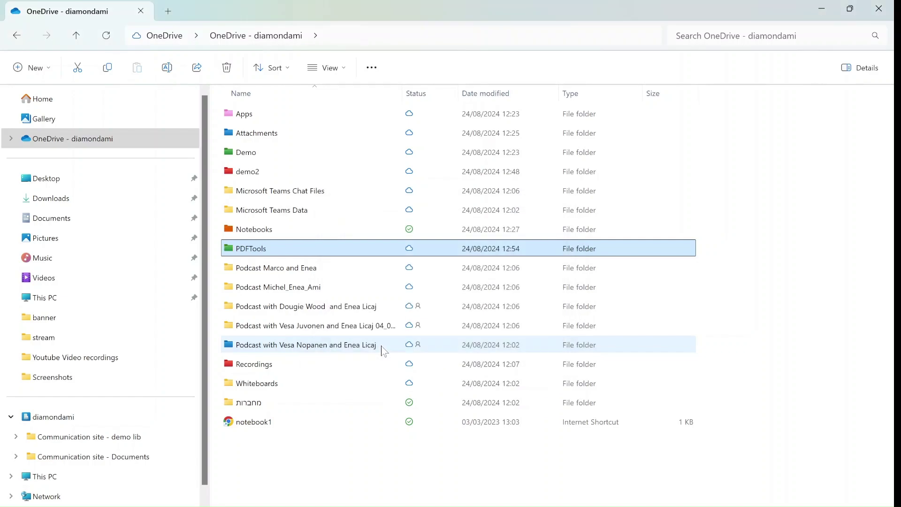
Step: View PDFTools online, return to My files, then switch to the HR Team II library
right_click(261, 252)
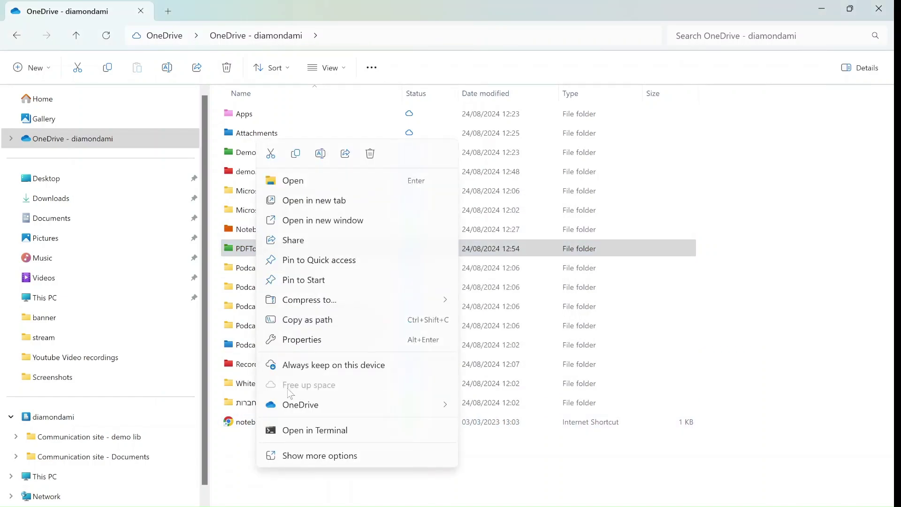
mouse_move(300, 405)
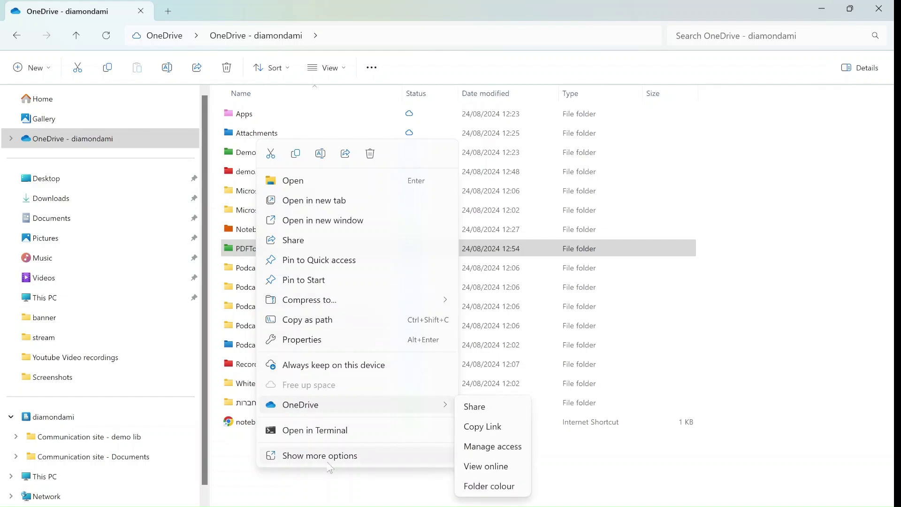
left_click(319, 455)
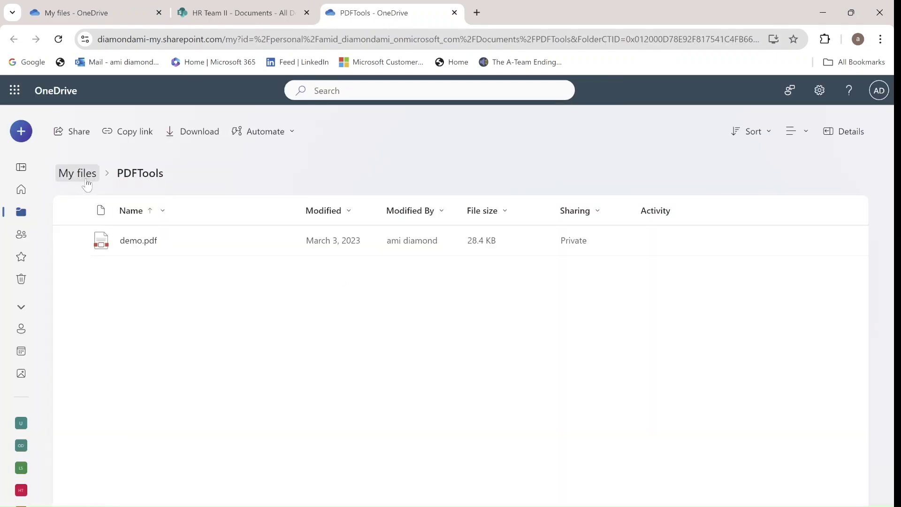
left_click(78, 173)
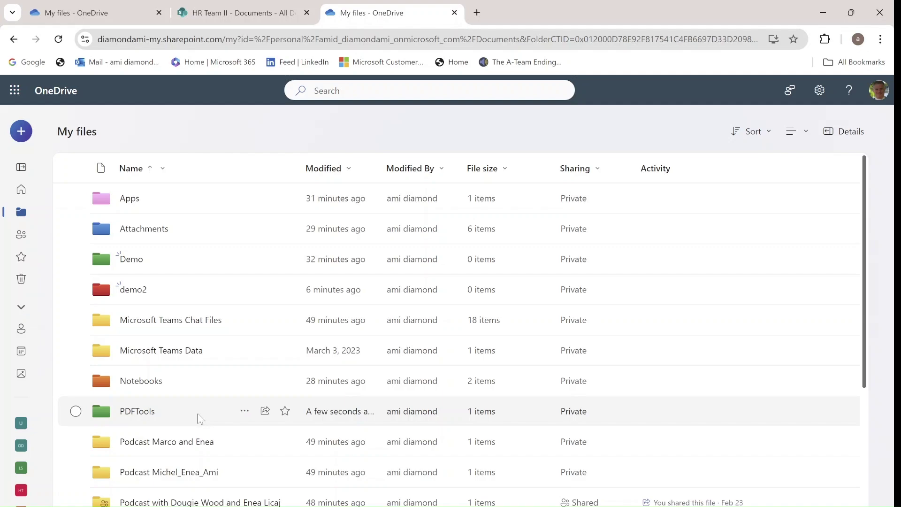
left_click(239, 13)
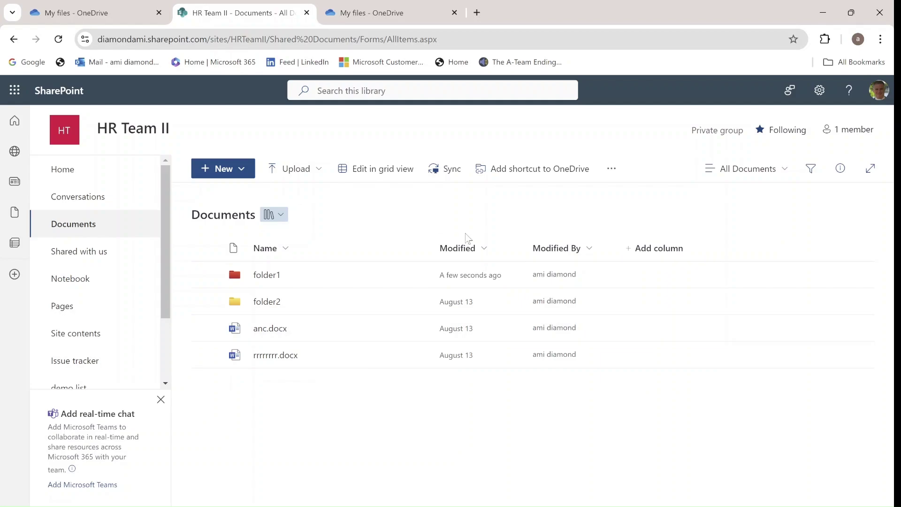
Step: Add an HR Team II Documents shortcut to OneDrive and reload My files to show it
left_click(558, 177)
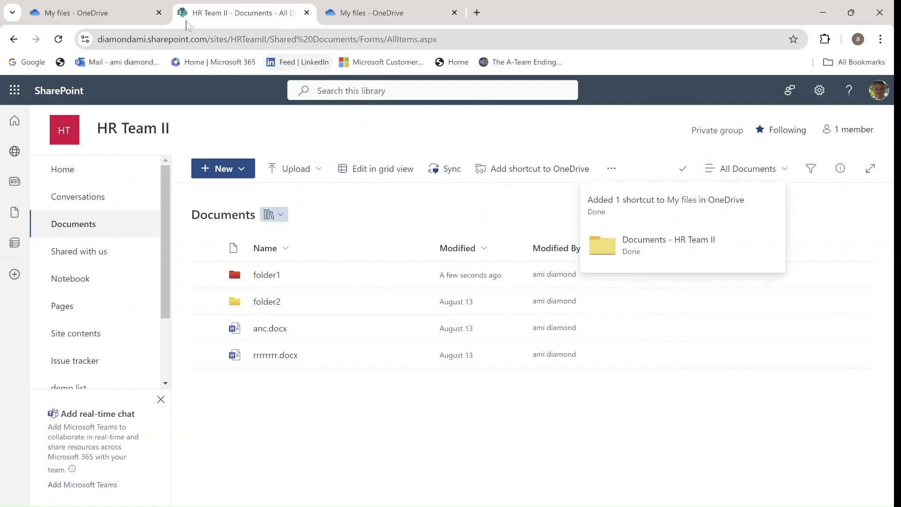
left_click(76, 12)
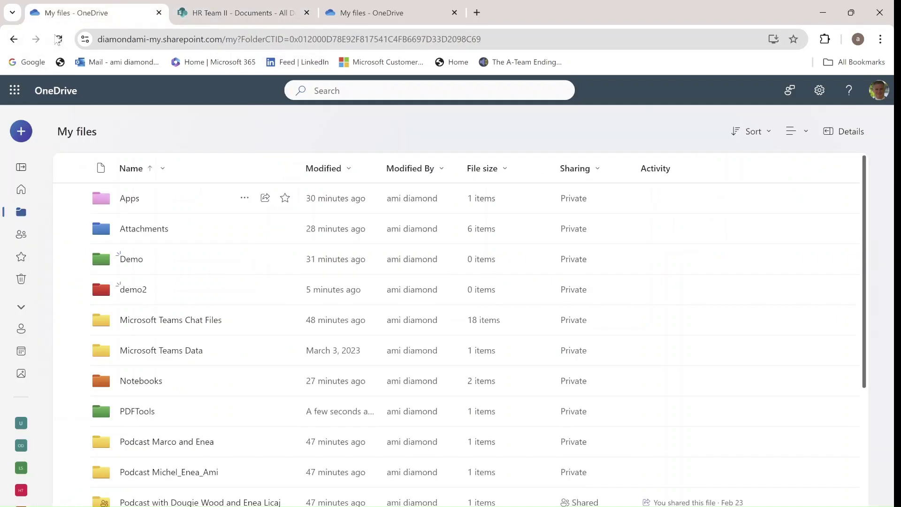
left_click(58, 39)
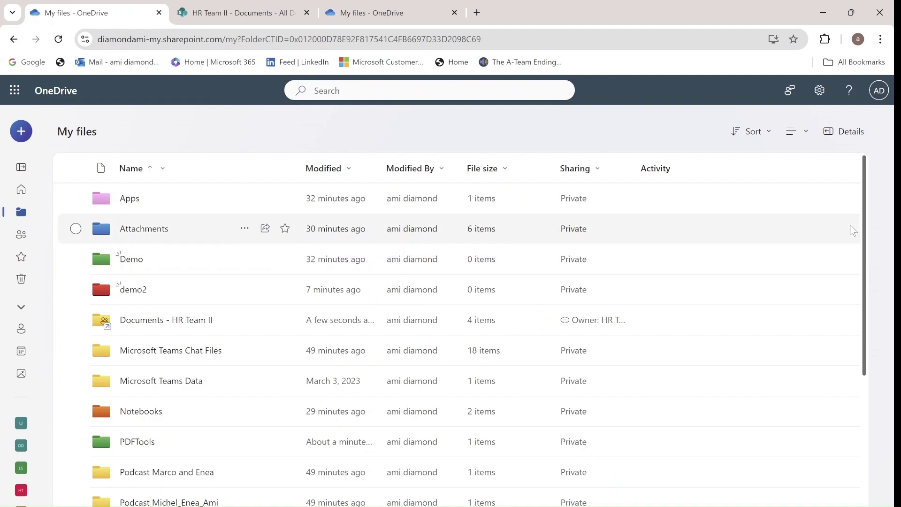
scroll(753, 281, "down", 3)
scroll(809, 296, "down", 3)
scroll(860, 307, "up", 5)
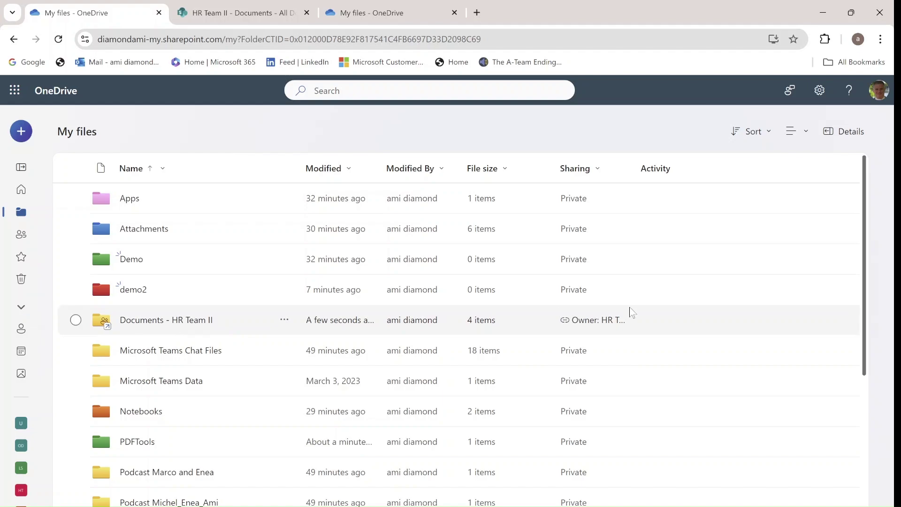
Step: Open the Documents - HR Team II shortcut on the web, then its synced folder in File Explorer
left_click(166, 320)
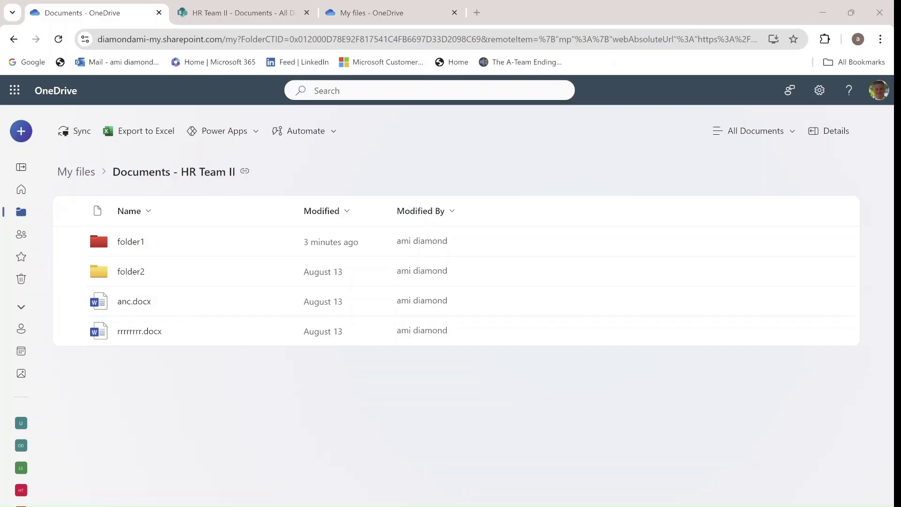
key("alt+Tab")
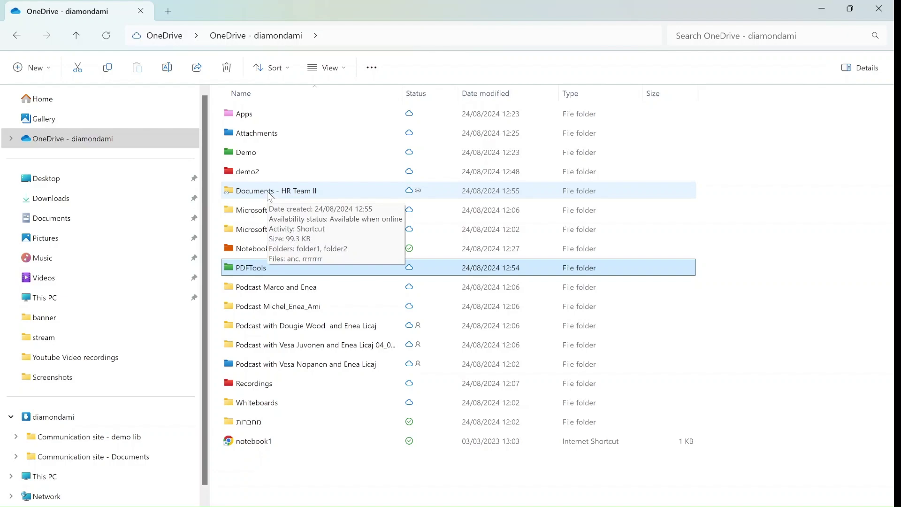
left_click(283, 190)
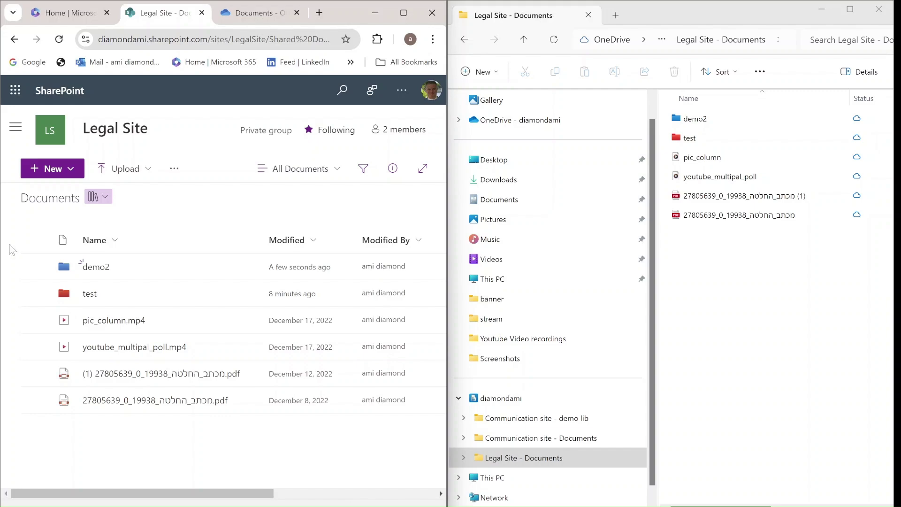
Step: Search Start for 'update' and open Windows Update advanced options
key("super")
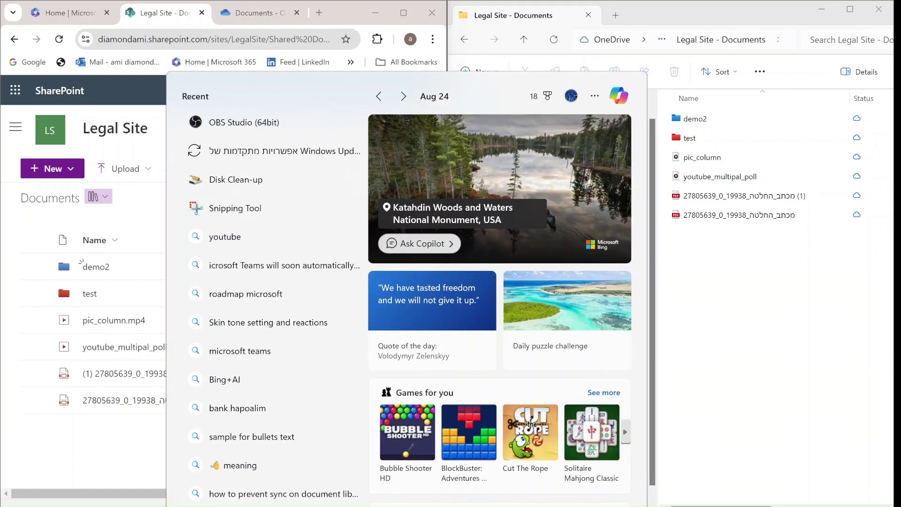
type("up")
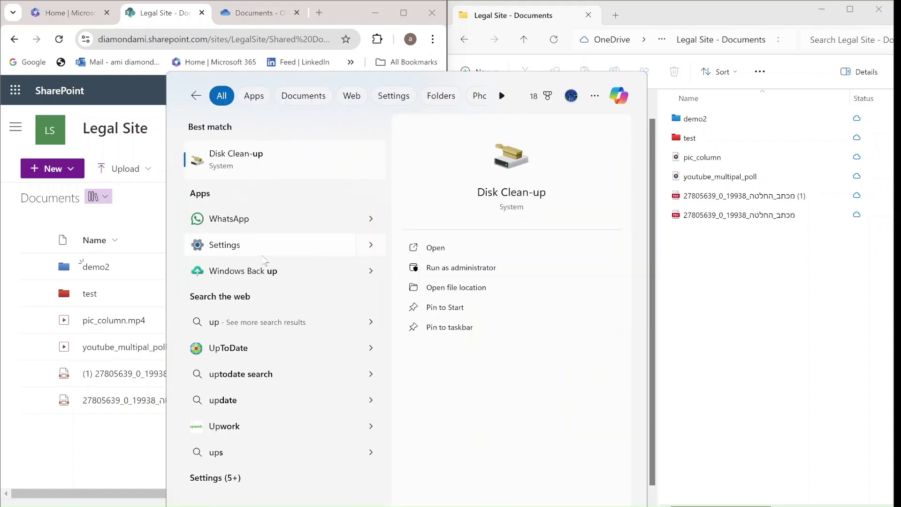
type("date")
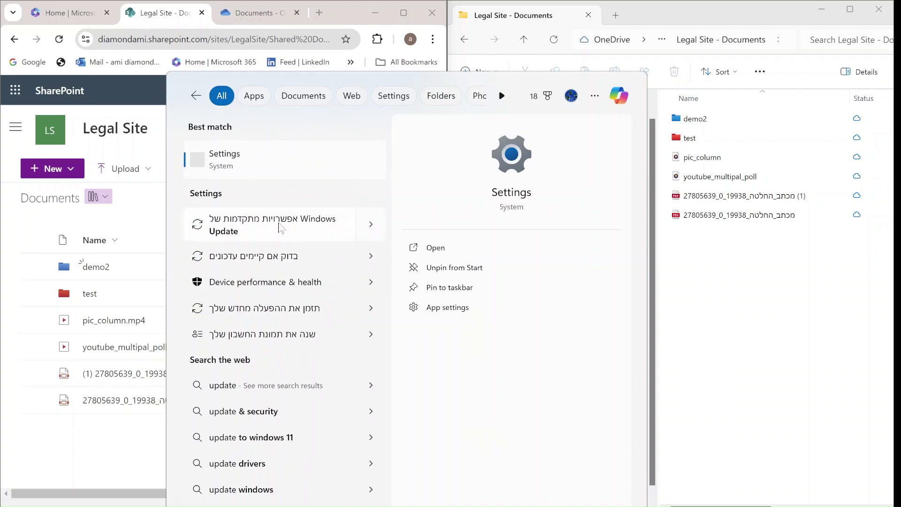
left_click(280, 225)
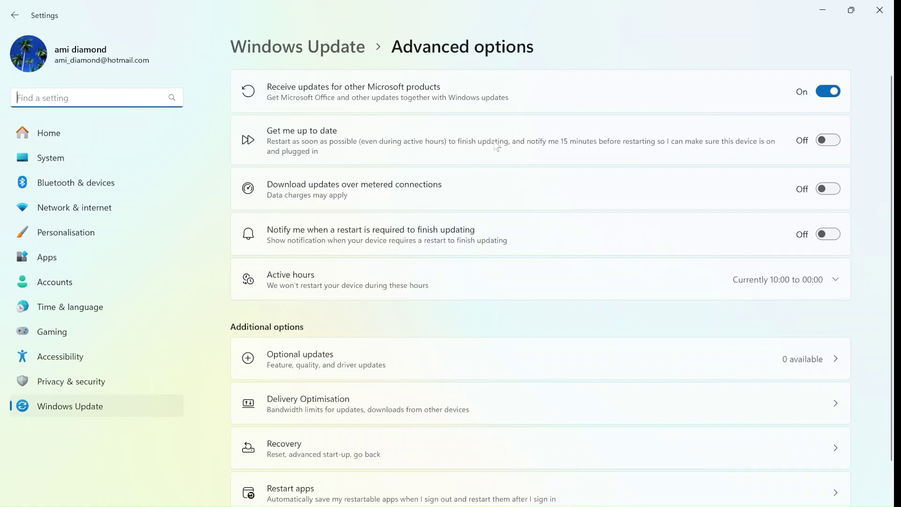
Step: Confirm the Windows Insider Programme channel is Beta, then close Settings
left_click(91, 414)
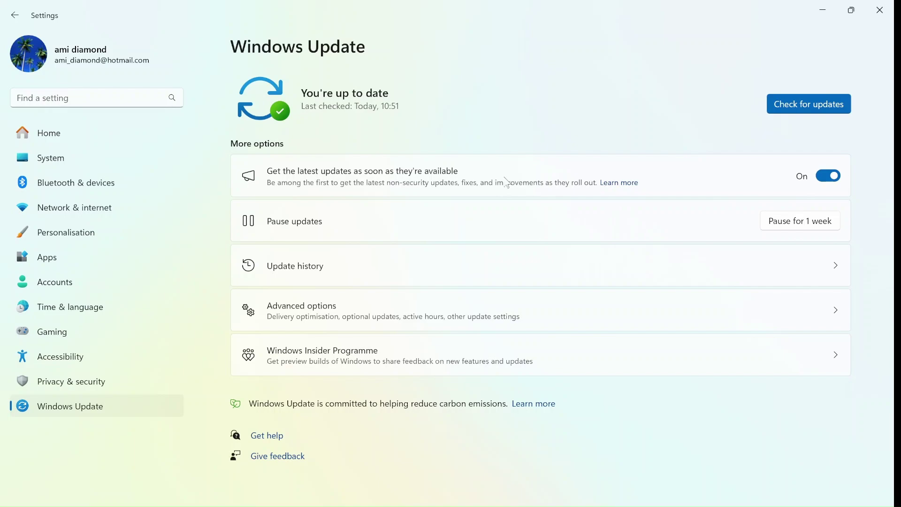
left_click(378, 362)
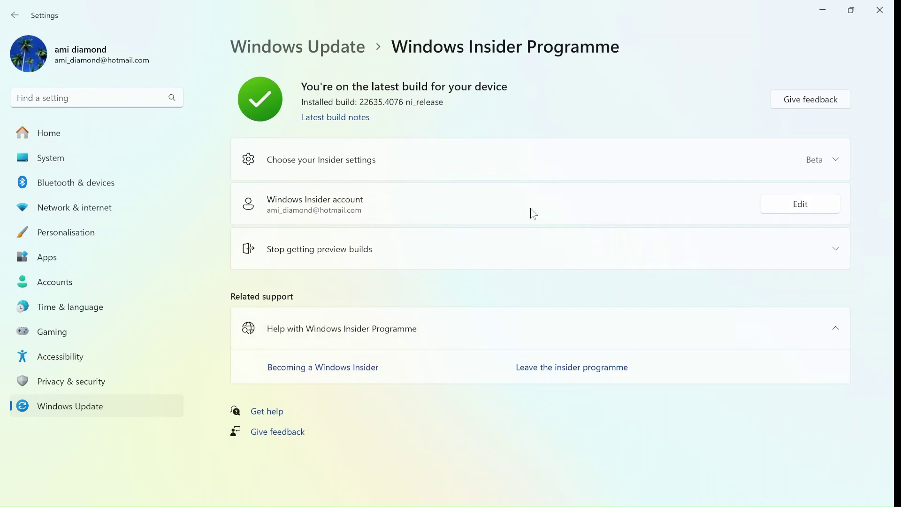
left_click(835, 159)
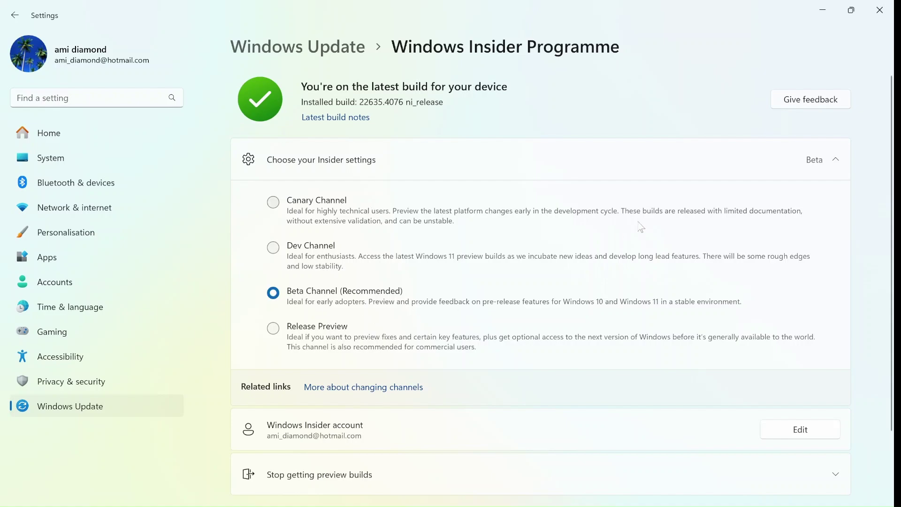
left_click(879, 10)
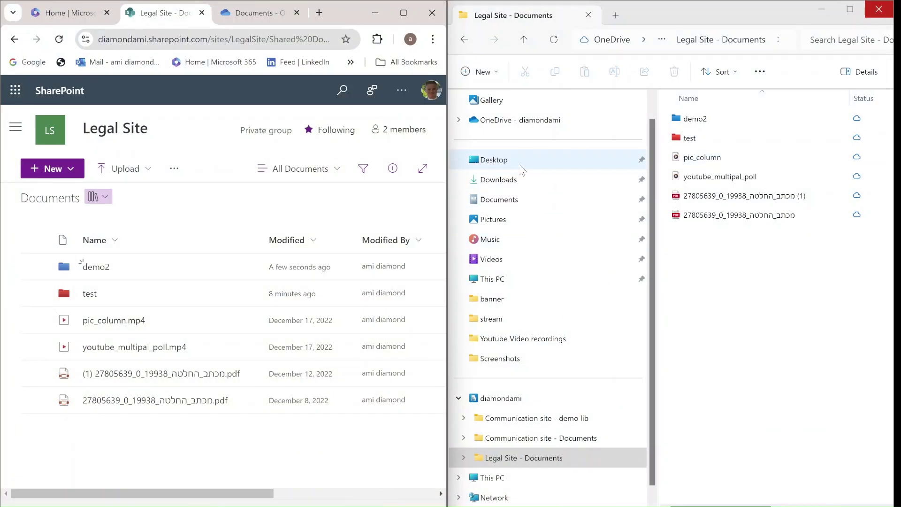
Step: Show the OneDrive - diamondami folder with coloured Notebooks, PDFTools and demo2
left_click(529, 121)
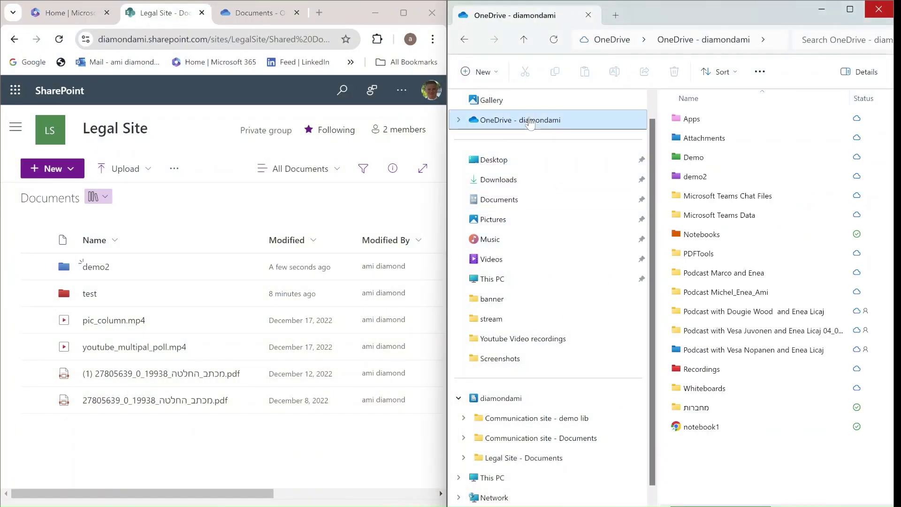